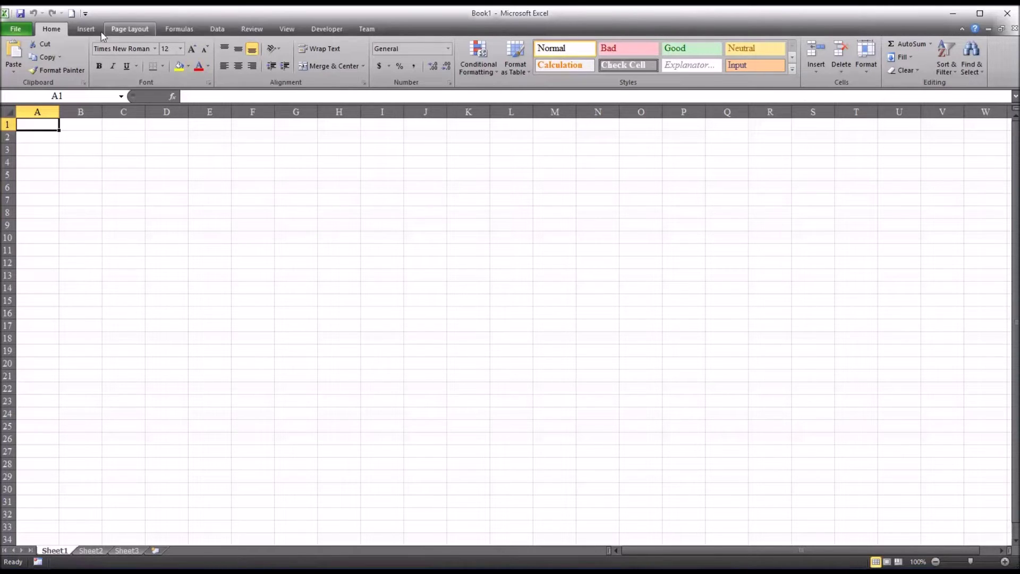
Switch Excel's ribbon to the Data tab to reach the Data Analysis tools
{"action": "left_click", "coordinate": [213, 29]}
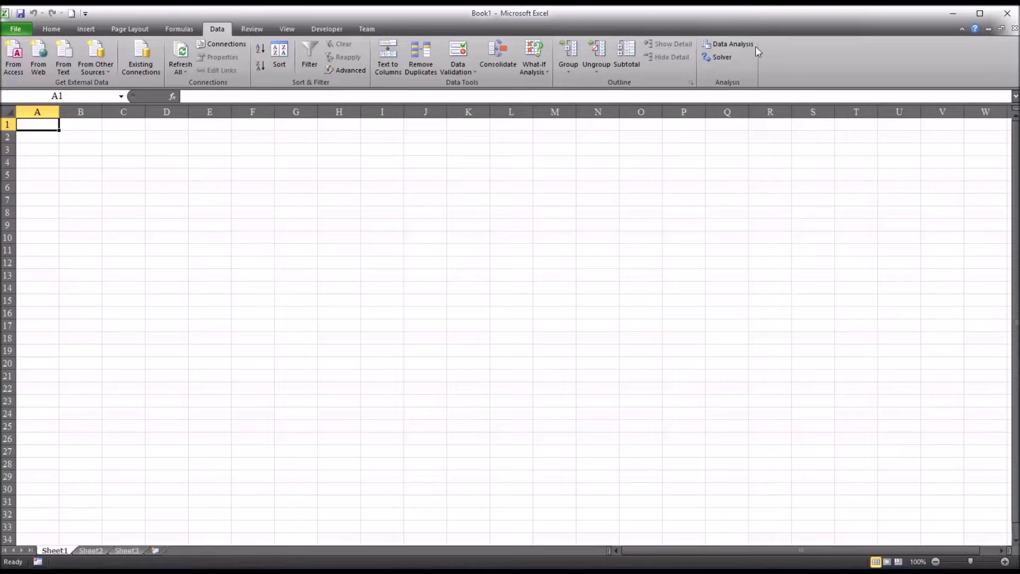
Choose Random Number Generation from the Data Analysis tool list
{"action": "left_click", "coordinate": [728, 44]}
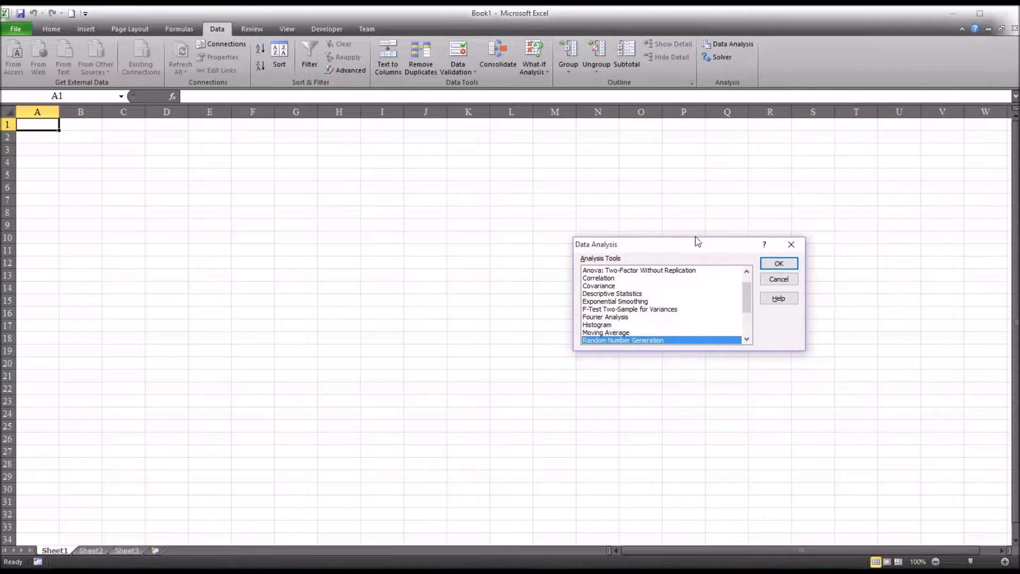
{"action": "left_click_drag", "start_coordinate": [745, 297], "coordinate": [638, 326]}
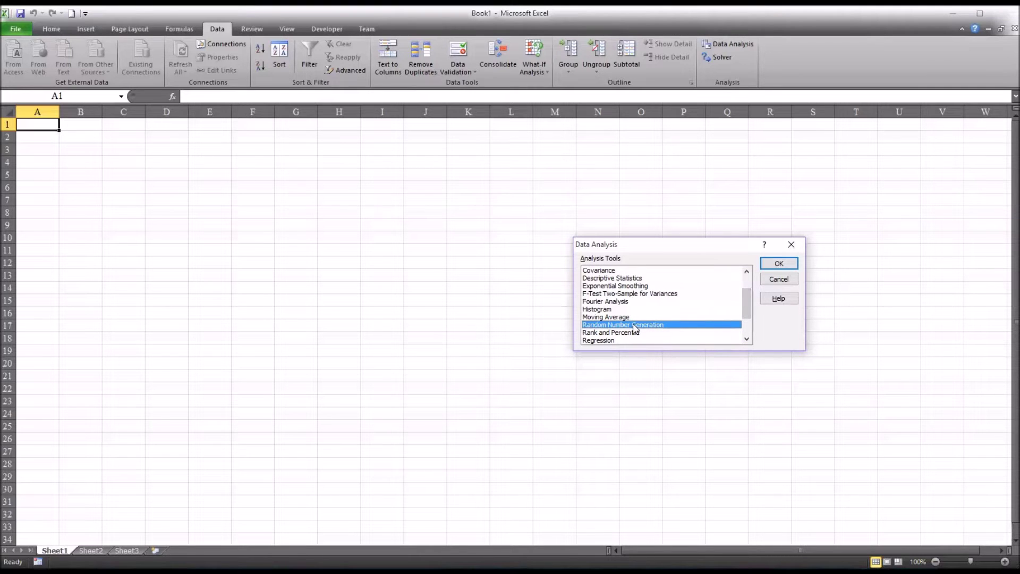
{"action": "left_click", "coordinate": [779, 263]}
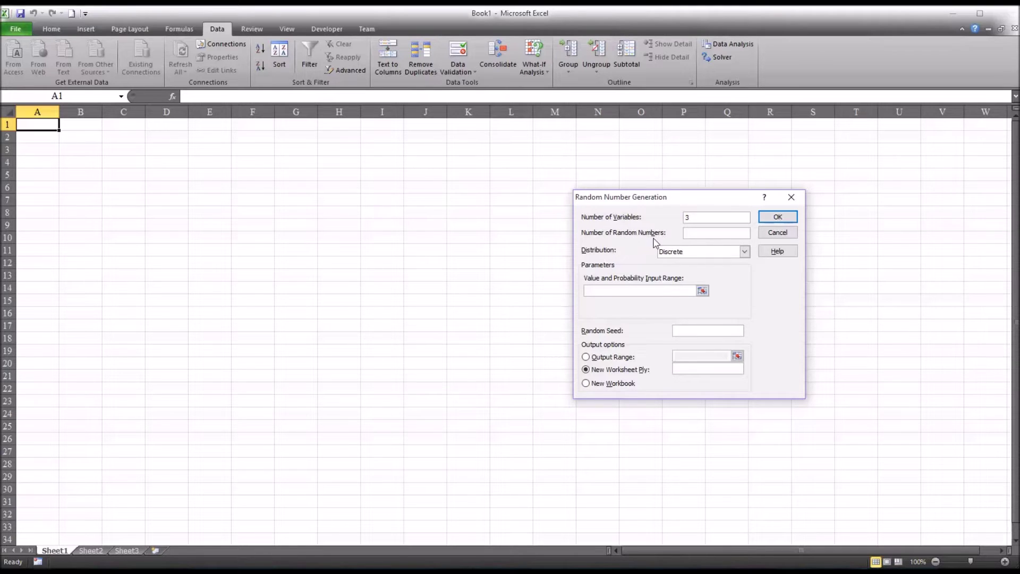
Generate 3 variables of 100 Normal random numbers, mean 50, SD 10, output starting at $A$1
{"action": "left_click", "coordinate": [697, 233]}
{"action": "left_click", "coordinate": [744, 252]}
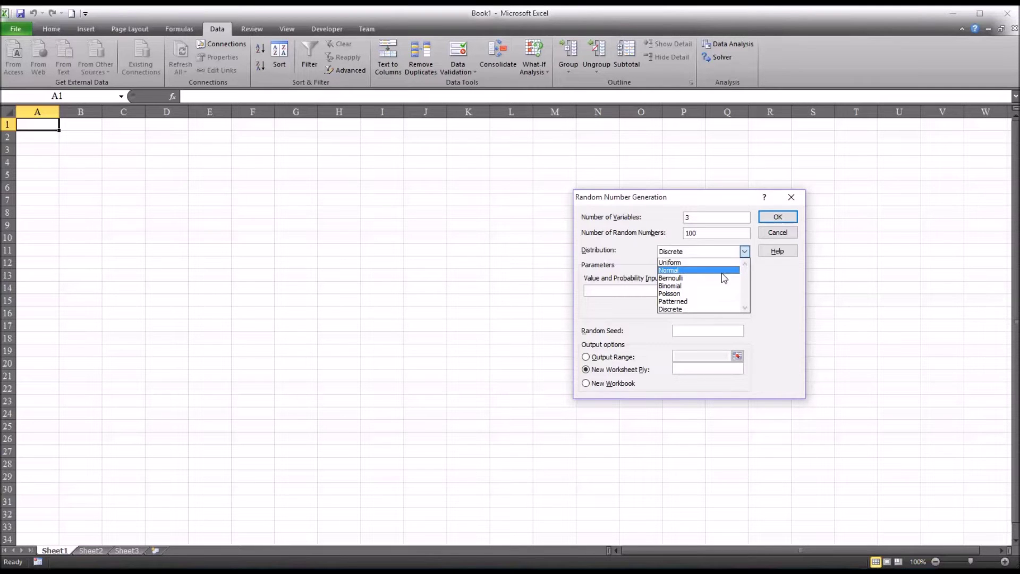
{"action": "left_click", "coordinate": [684, 270]}
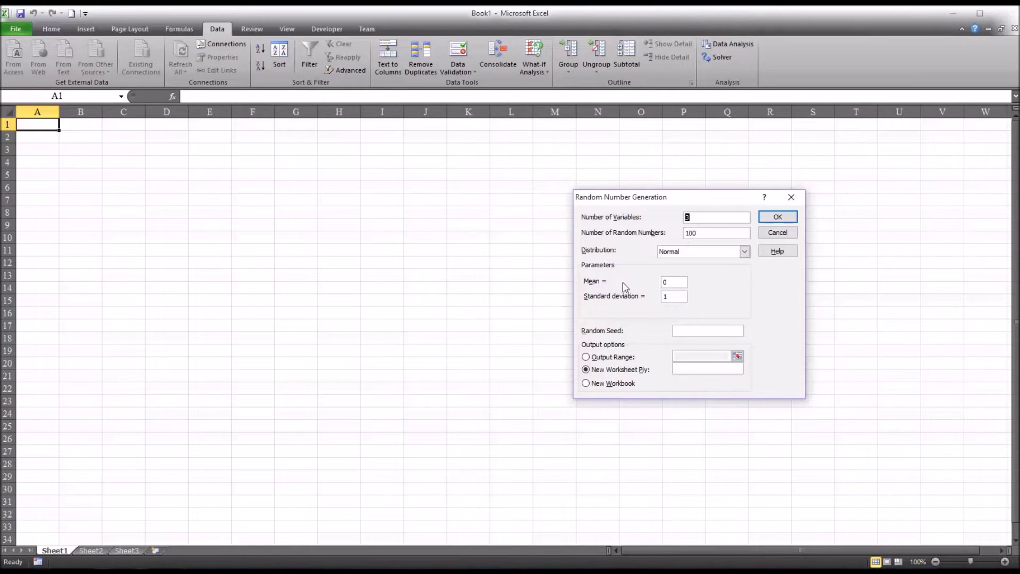
{"action": "double_click", "coordinate": [668, 283]}
{"action": "left_click", "coordinate": [669, 296]}
{"action": "type", "text": "0"}
{"action": "left_click", "coordinate": [586, 357]}
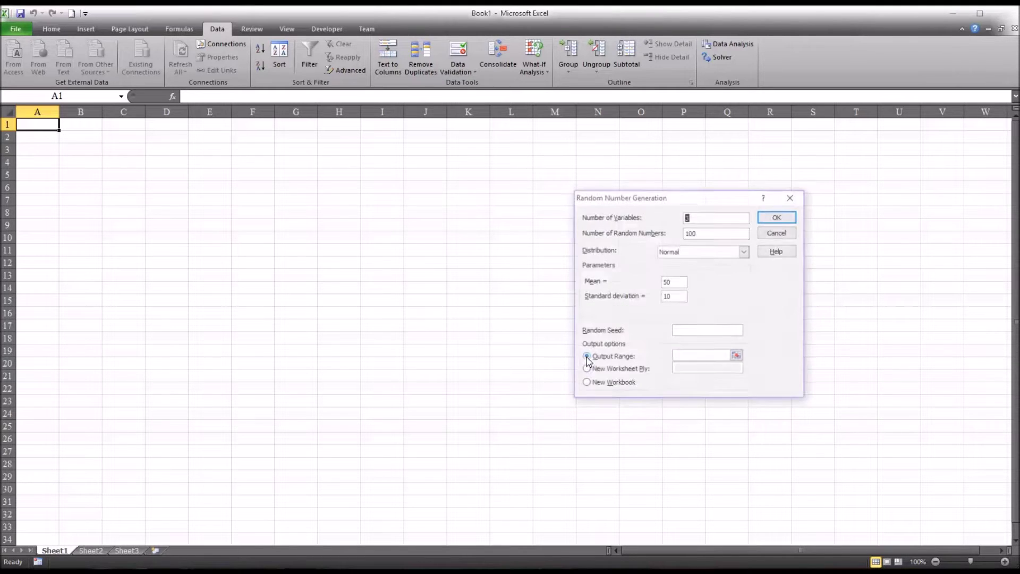
{"action": "left_click", "coordinate": [689, 355]}
{"action": "left_click", "coordinate": [39, 125]}
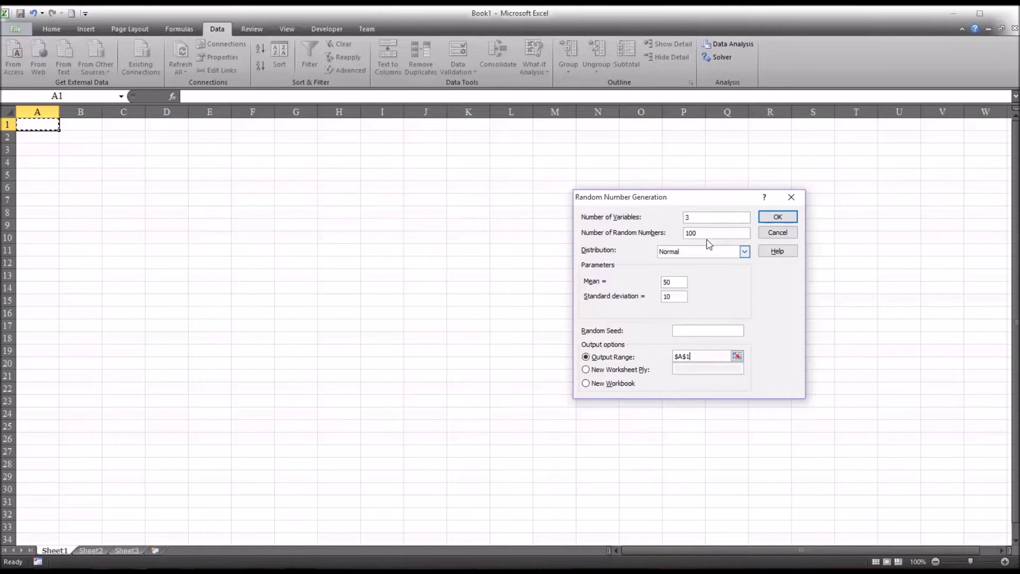
{"action": "left_click", "coordinate": [766, 217]}
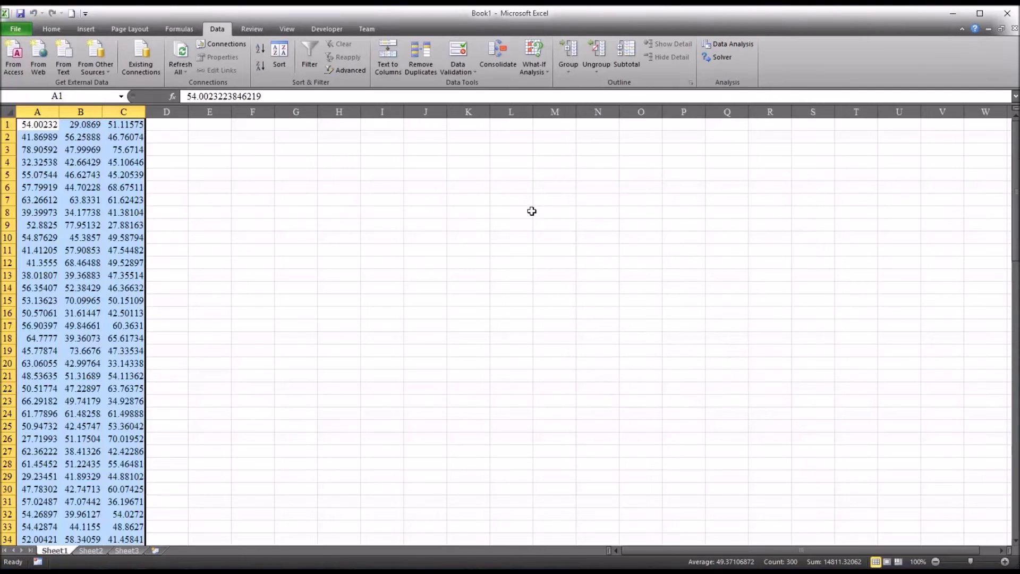
Widen columns A–C and copy the generated values in A1:C100
{"action": "left_click_drag", "start_coordinate": [48, 113], "coordinate": [128, 111]}
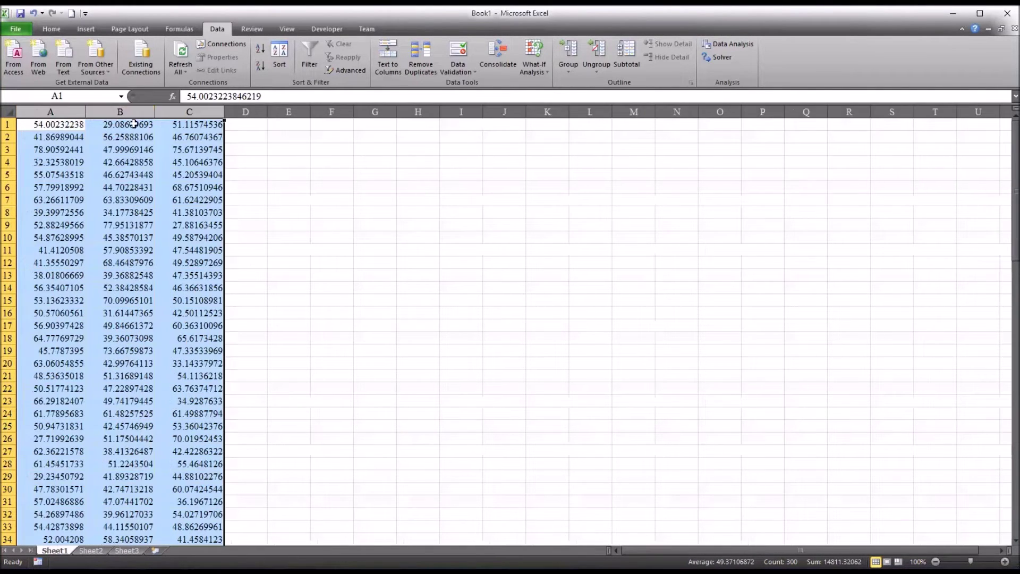
{"action": "left_click", "coordinate": [235, 135]}
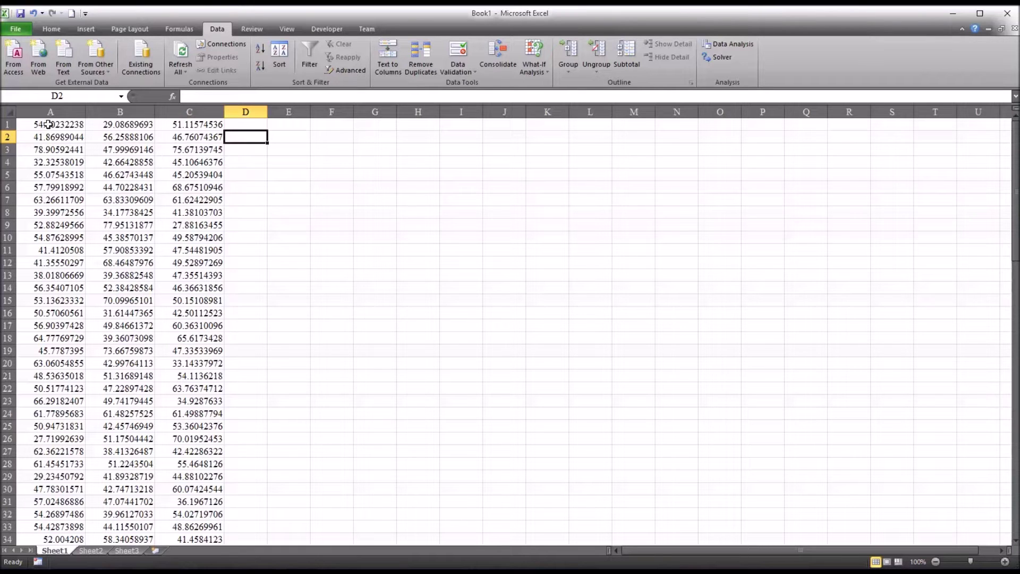
{"action": "left_click_drag", "start_coordinate": [47, 125], "coordinate": [192, 539]}
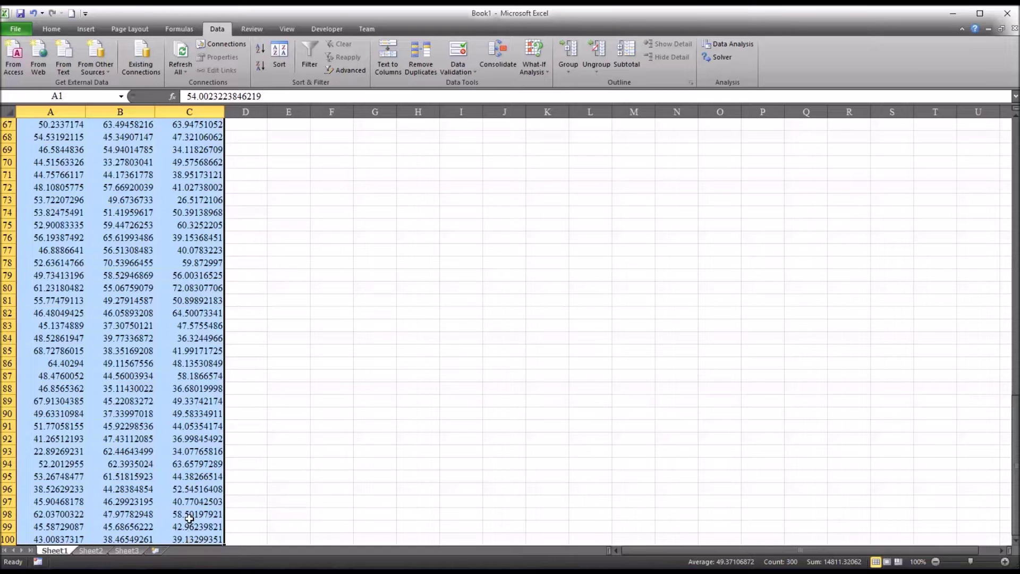
{"action": "key", "text": "ctrl+c"}
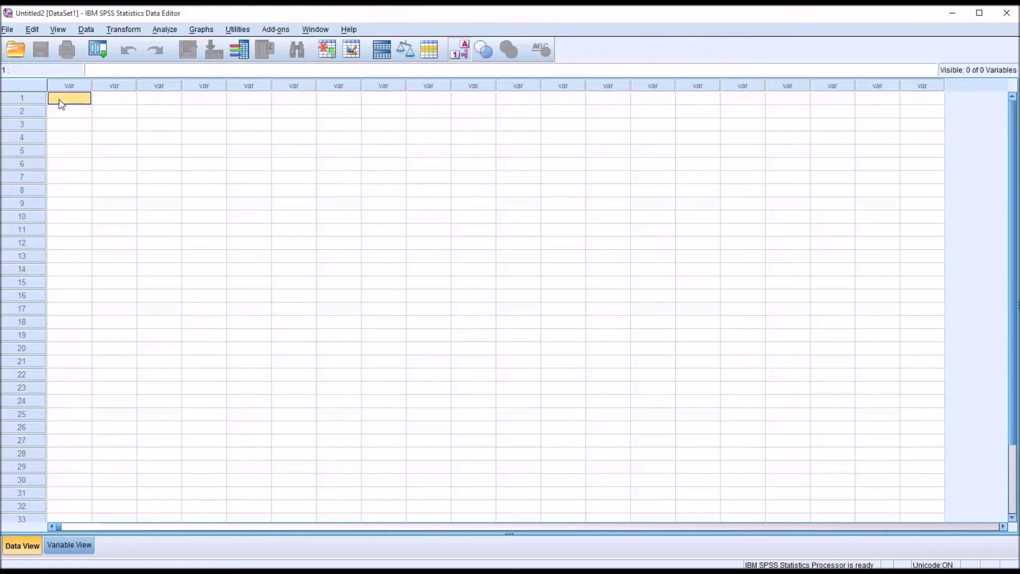
Paste the 300 values into the empty SPSS dataset and view the variable properties
{"action": "key", "text": "ctrl+v"}
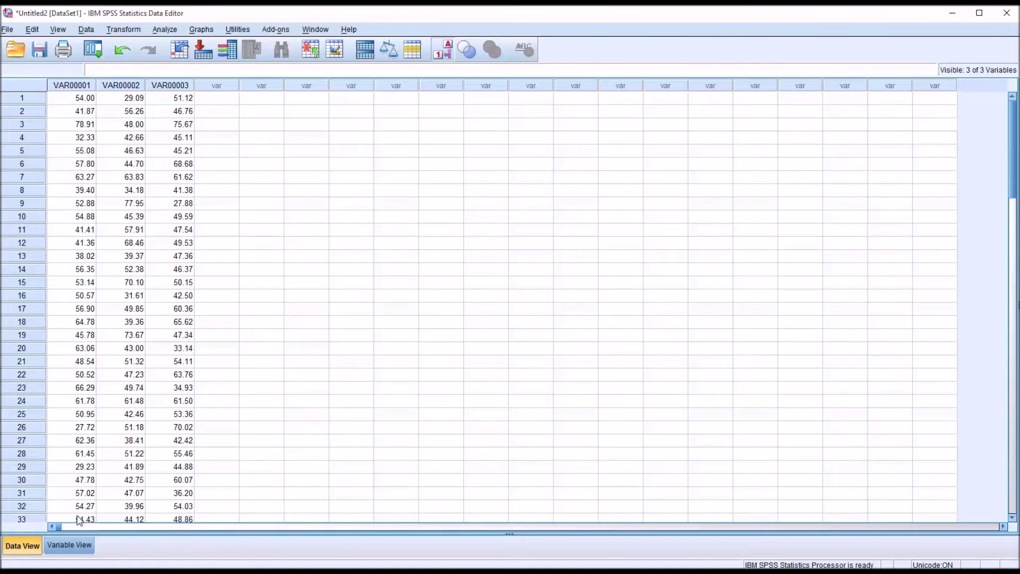
{"action": "left_click", "coordinate": [65, 548]}
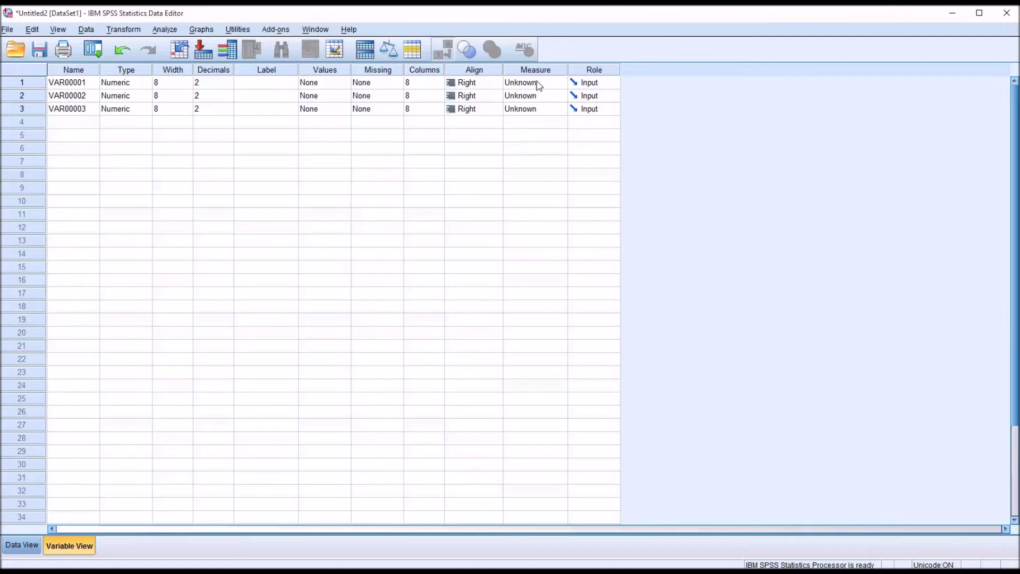
Set Measure to Scale for VAR00001, VAR00002 and VAR00003, then go back to Data View
{"action": "left_click", "coordinate": [554, 85]}
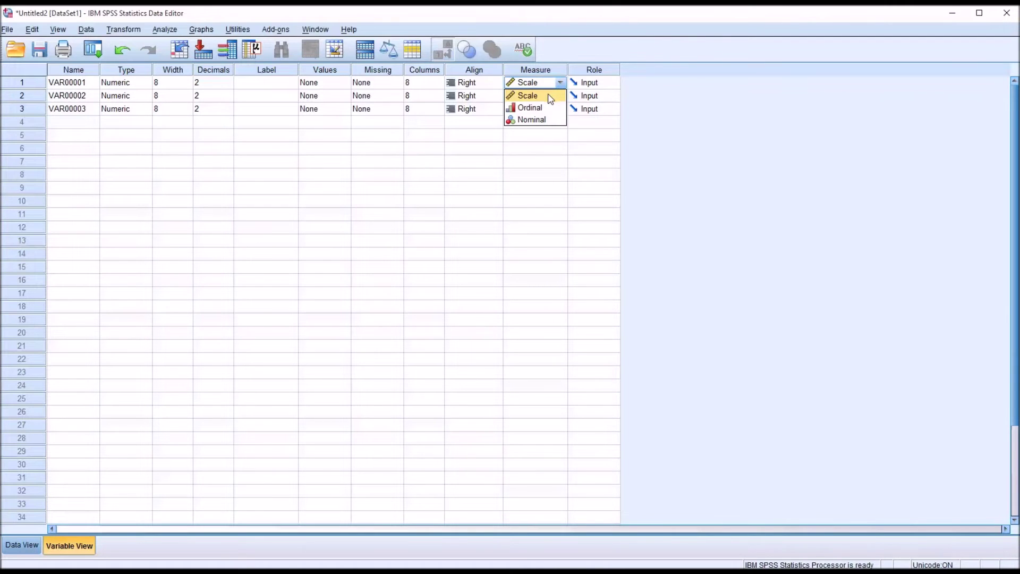
{"action": "left_click", "coordinate": [550, 98]}
{"action": "left_click", "coordinate": [550, 97]}
{"action": "left_click", "coordinate": [553, 108]}
{"action": "left_click", "coordinate": [551, 110]}
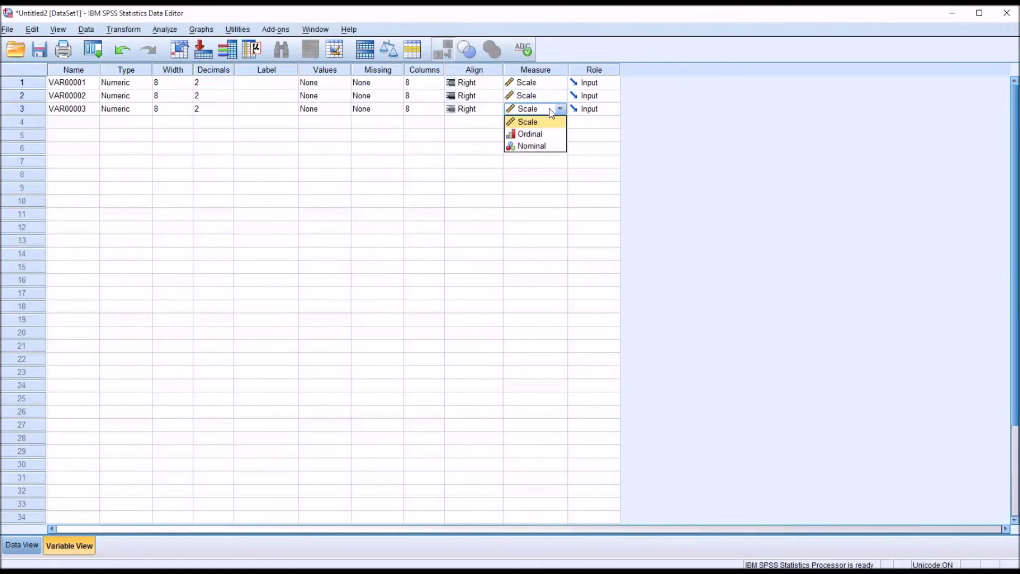
{"action": "left_click", "coordinate": [547, 124]}
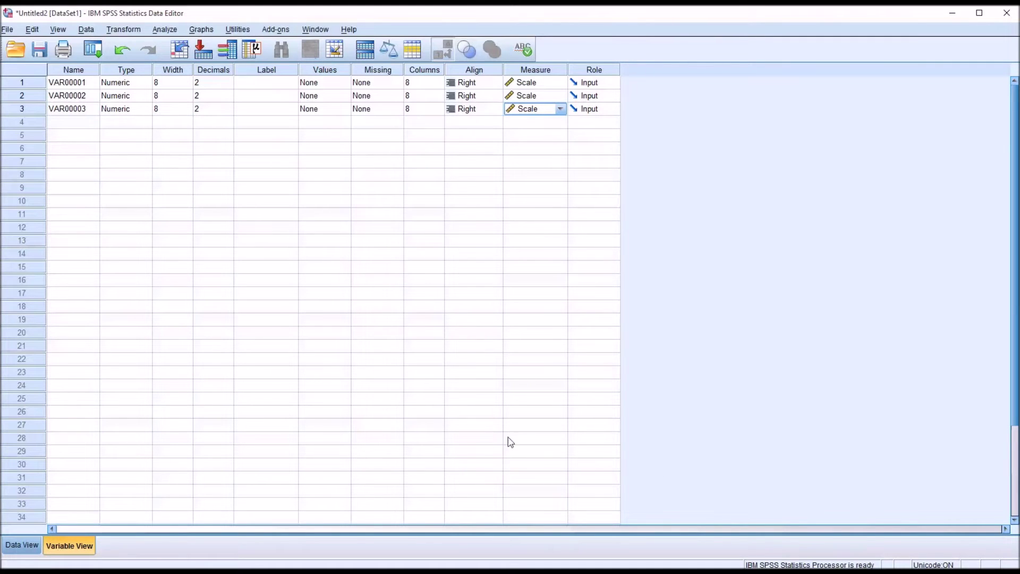
{"action": "left_click", "coordinate": [24, 544]}
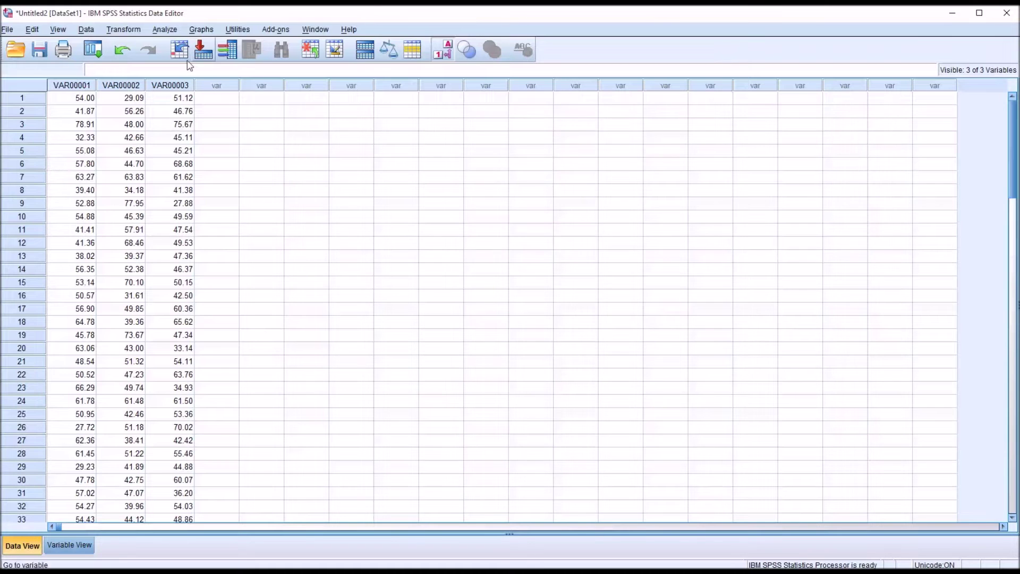
Open Analyze > Descriptive Statistics > Explore and add VAR00001–VAR00003 to the Dependent List
{"action": "left_click", "coordinate": [165, 30]}
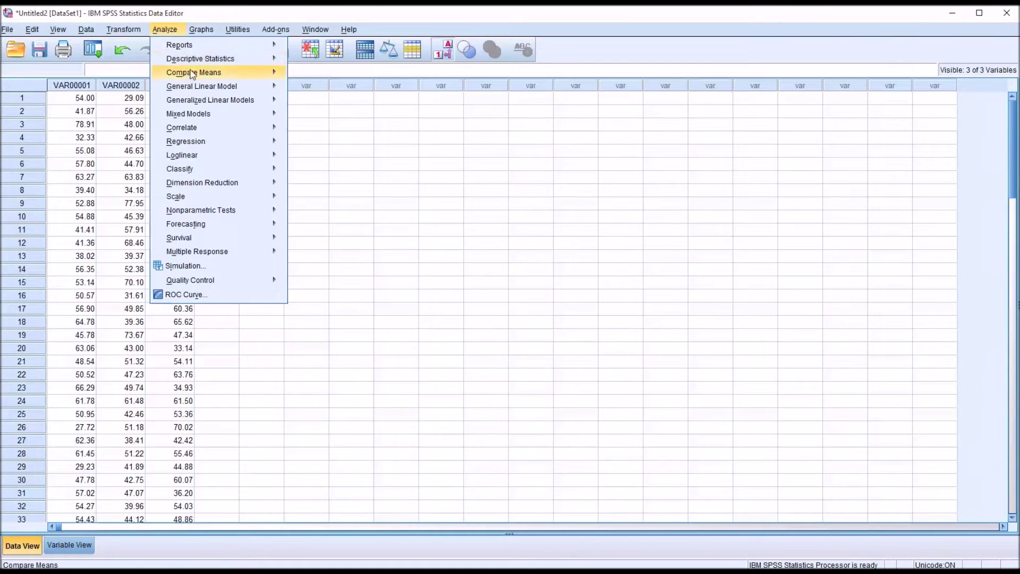
{"action": "mouse_move", "coordinate": [194, 63]}
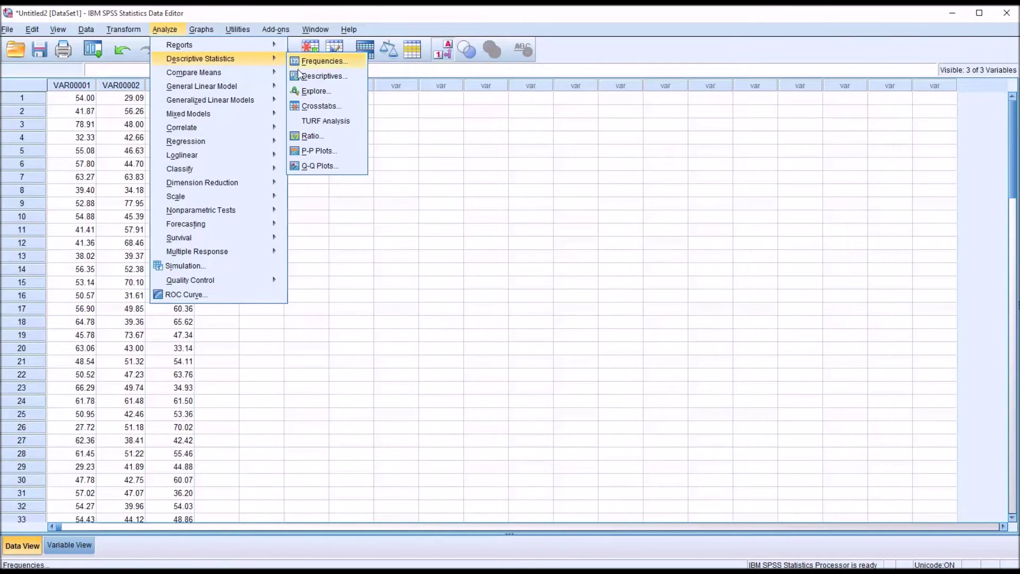
{"action": "left_click", "coordinate": [304, 91]}
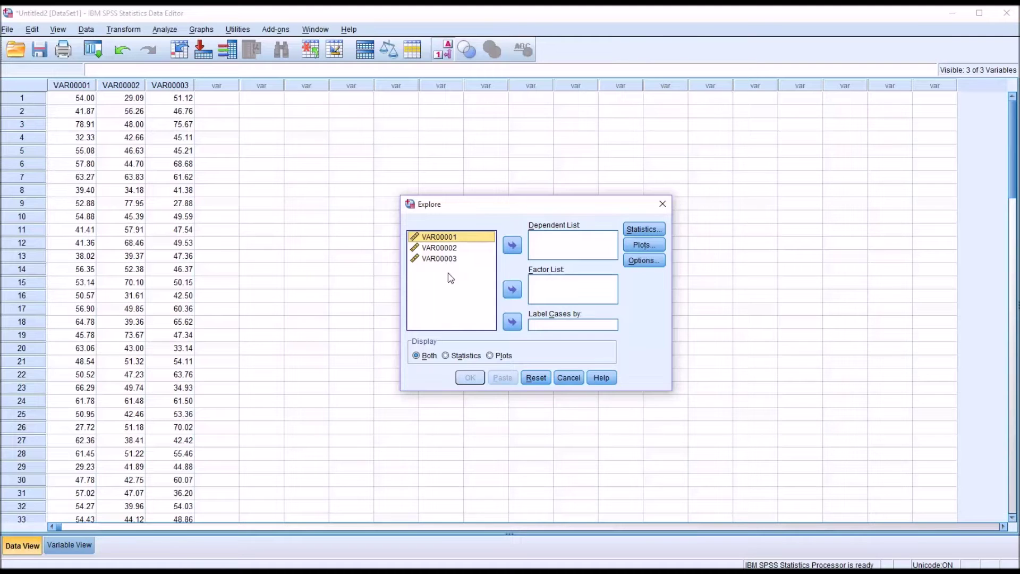
{"action": "left_click", "coordinate": [435, 259], "text": "shift"}
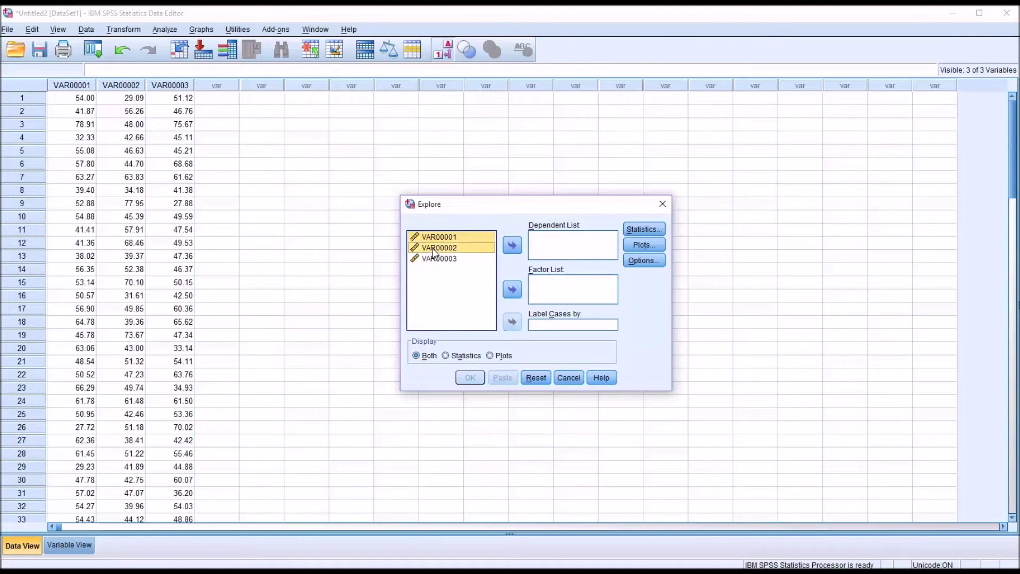
{"action": "left_click", "coordinate": [512, 246]}
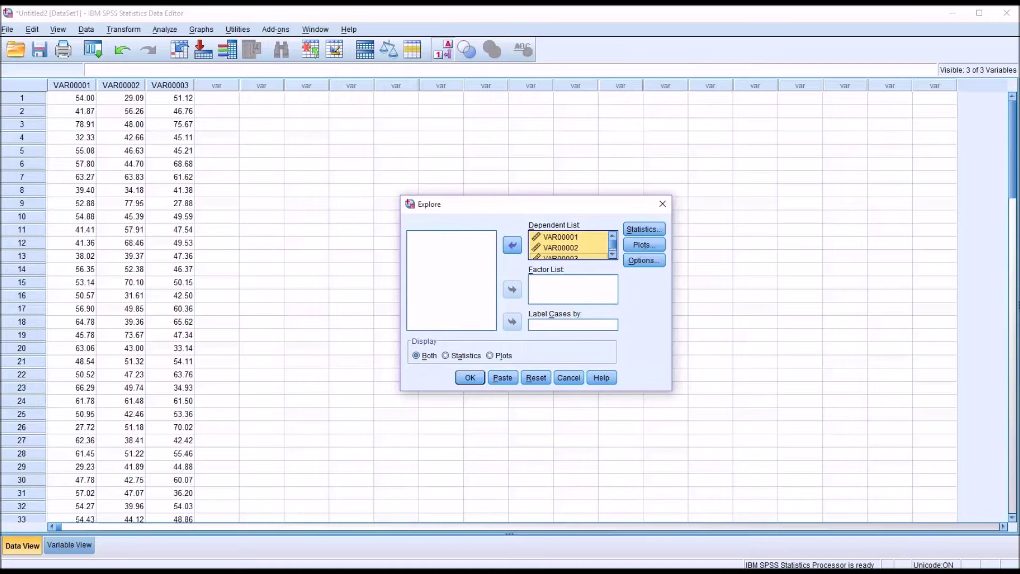
{"action": "key", "text": "Tab"}
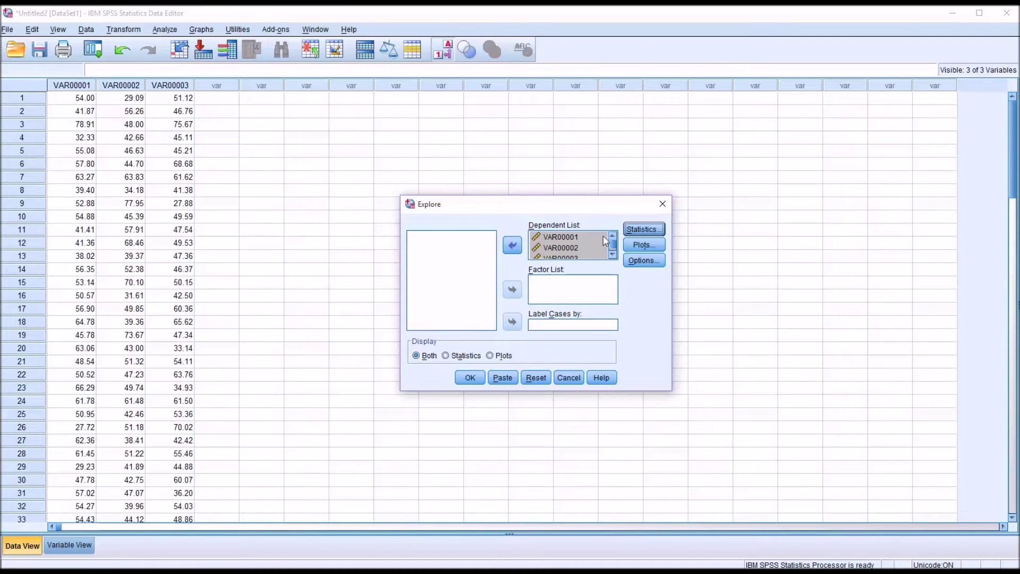
Replace stem-and-leaf plots with histograms and normality plots with tests, then run Explore
{"action": "left_click", "coordinate": [639, 247]}
{"action": "left_click", "coordinate": [563, 240]}
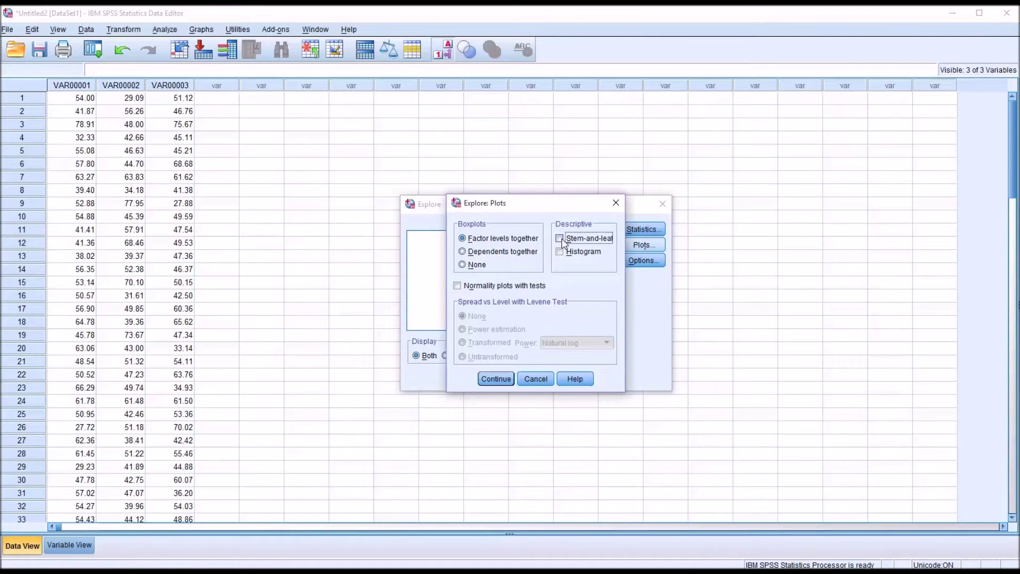
{"action": "left_click", "coordinate": [562, 253]}
{"action": "left_click", "coordinate": [459, 288]}
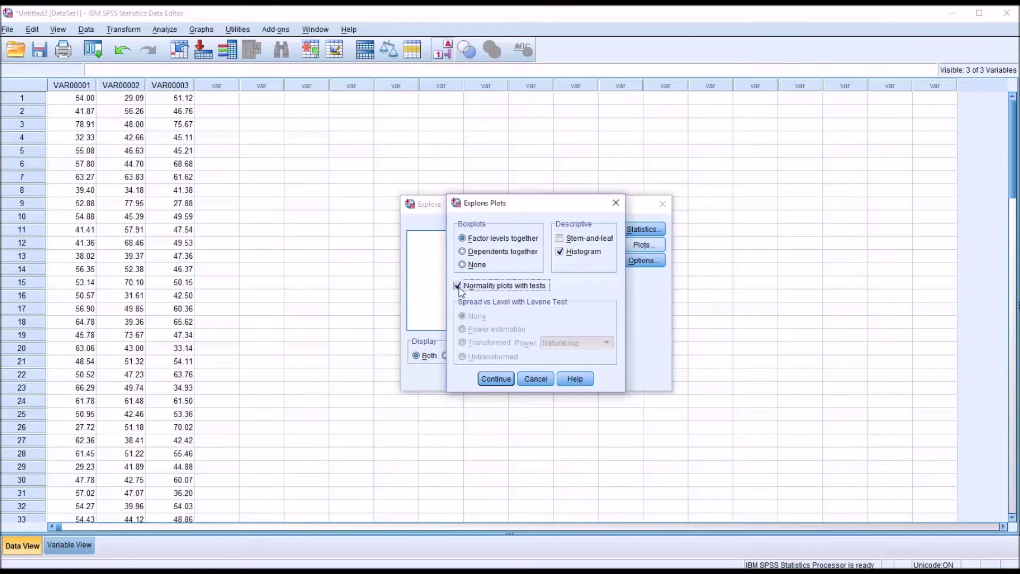
{"action": "left_click", "coordinate": [496, 379]}
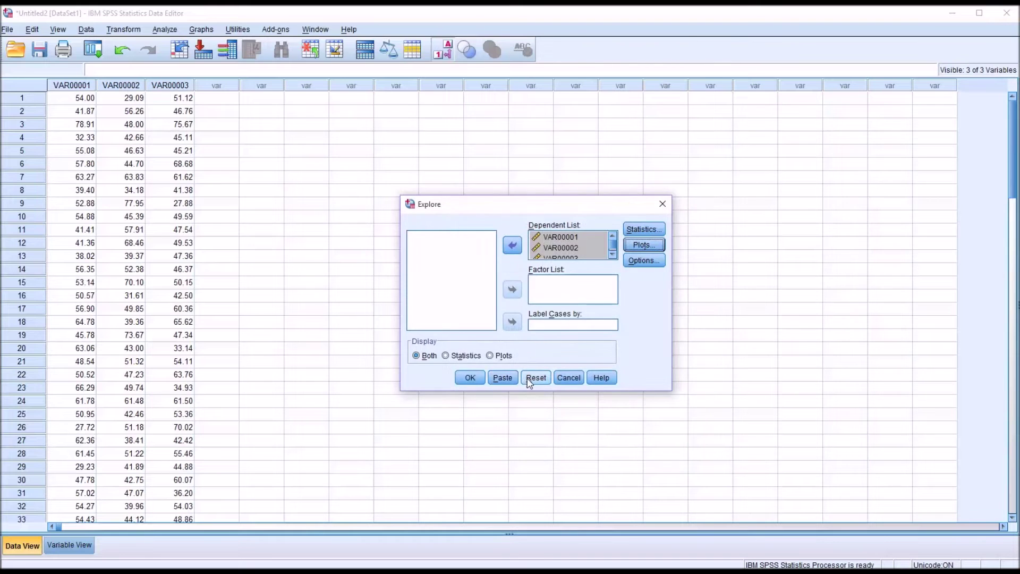
{"action": "left_click", "coordinate": [470, 381]}
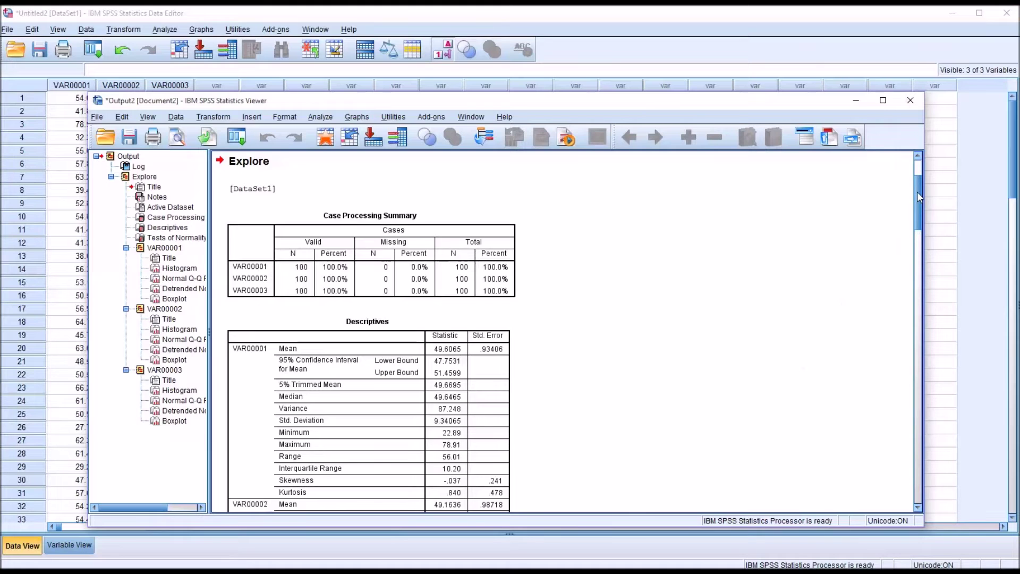
Scroll the output to the Tests of Normality table showing Shapiro-Wilk significance .431, .133 and .765
{"action": "left_click_drag", "start_coordinate": [920, 197], "coordinate": [920, 266]}
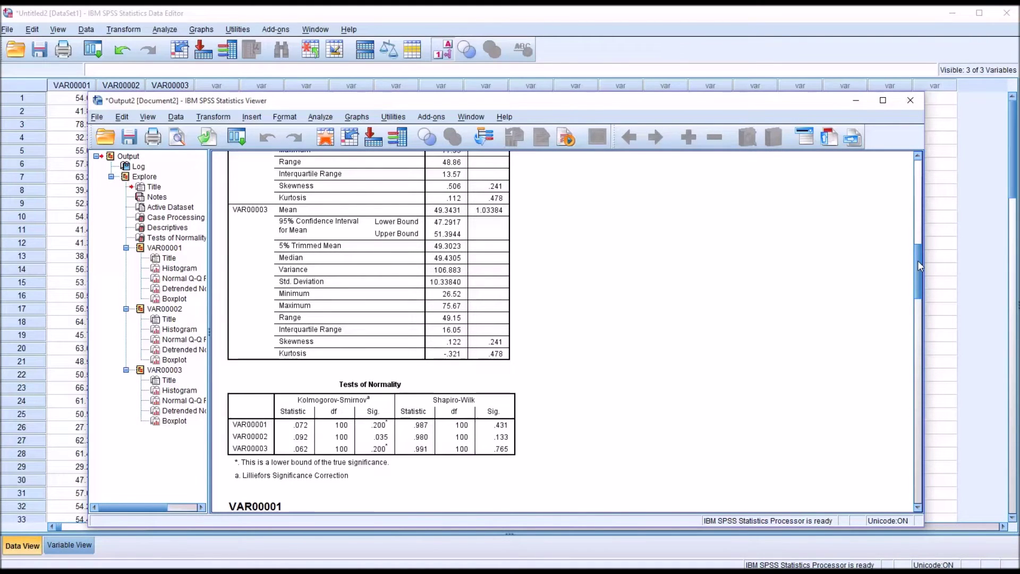
{"action": "left_click_drag", "start_coordinate": [920, 266], "coordinate": [920, 266]}
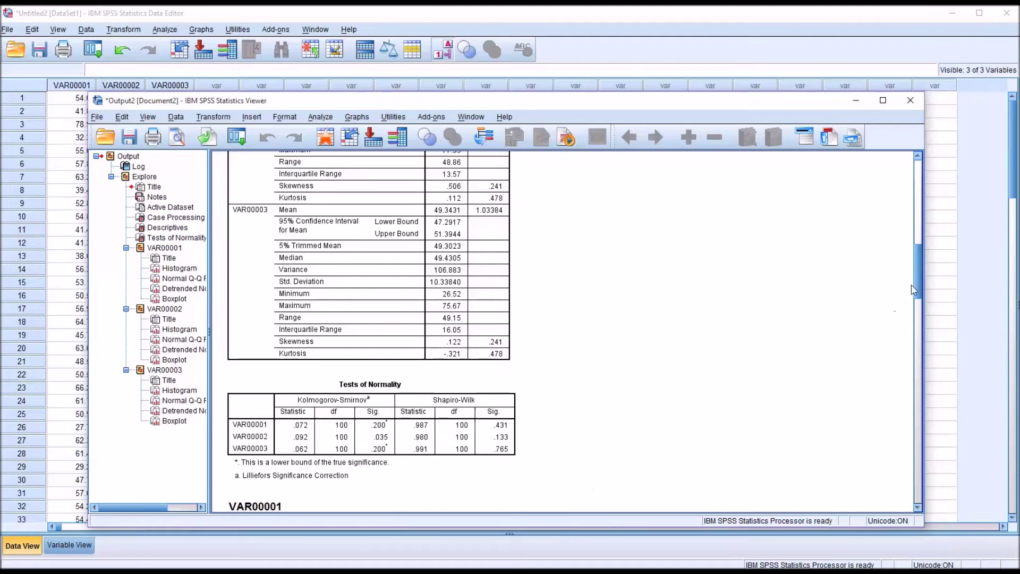
Scroll through the VAR00001–VAR00003 histograms, selecting the VAR00003 chart along the way
{"action": "left_click_drag", "start_coordinate": [920, 286], "coordinate": [919, 311]}
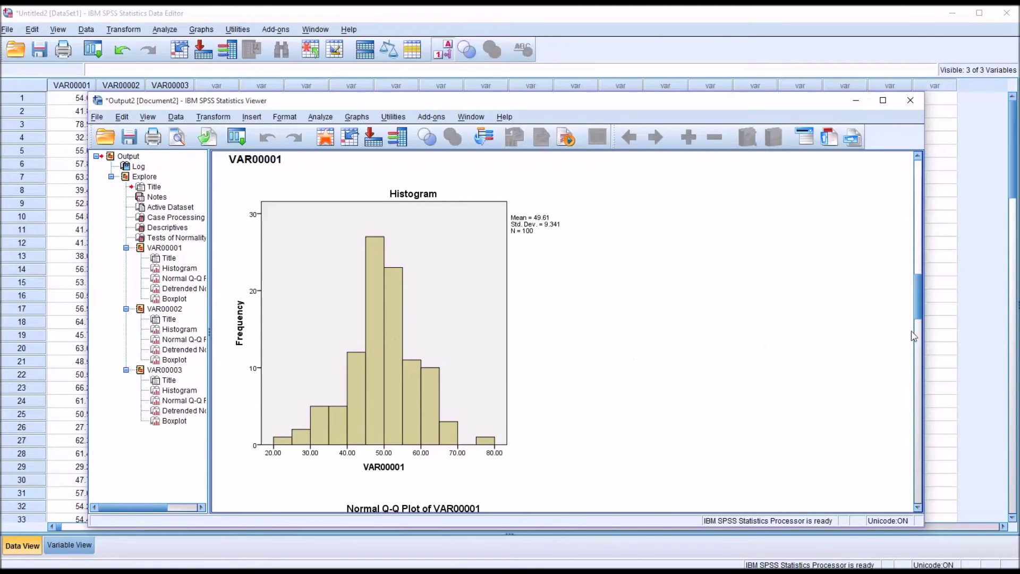
{"action": "left_click_drag", "start_coordinate": [926, 312], "coordinate": [925, 450]}
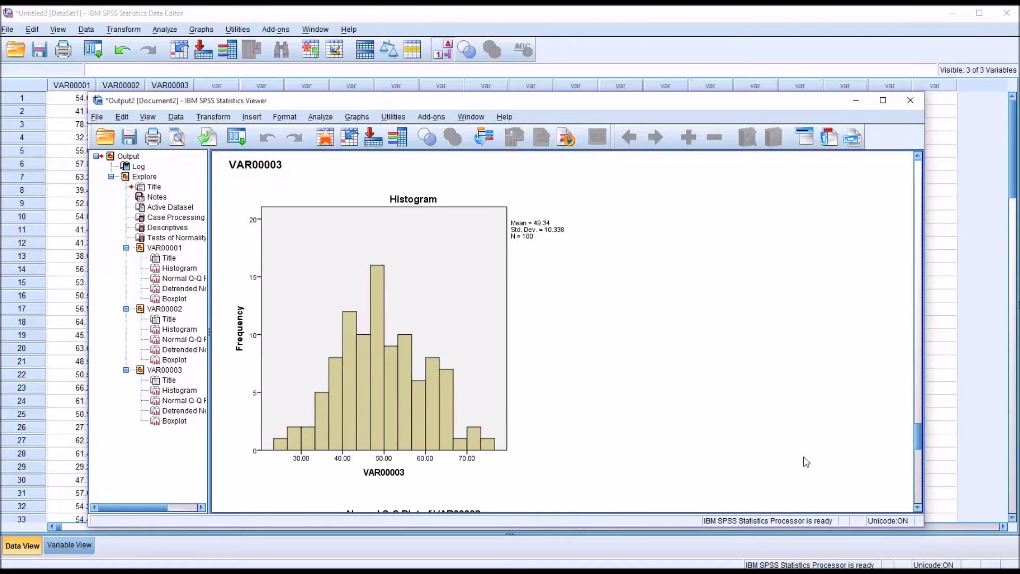
{"action": "left_click", "coordinate": [480, 459]}
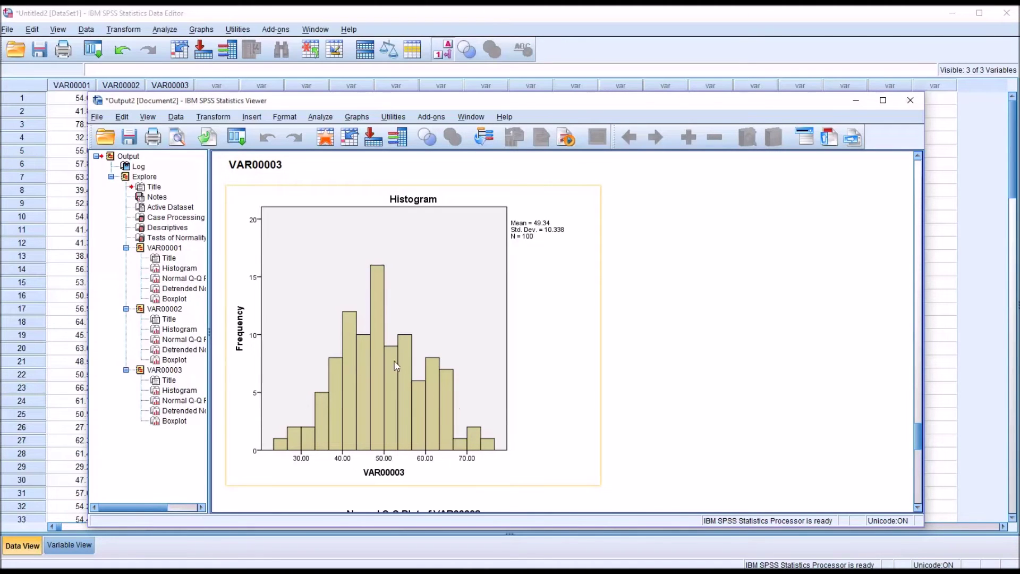
{"action": "left_click_drag", "start_coordinate": [920, 434], "coordinate": [912, 335]}
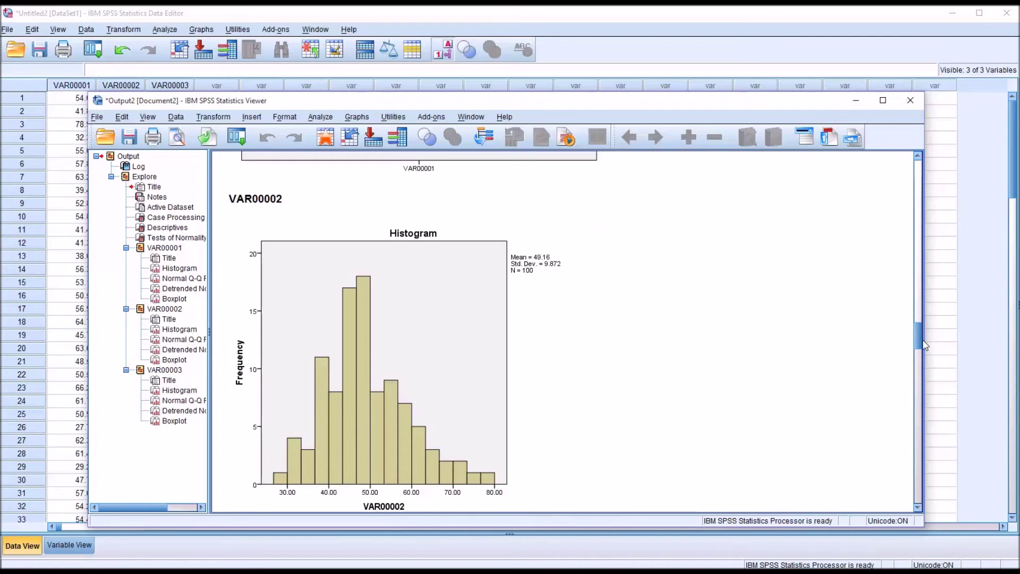
{"action": "left_click_drag", "start_coordinate": [923, 341], "coordinate": [909, 209]}
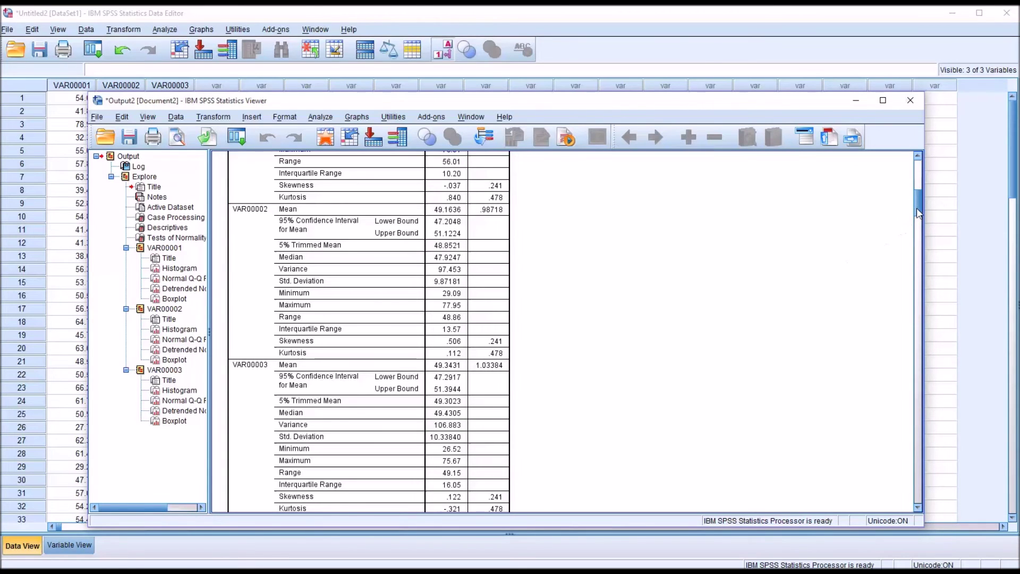
Review the Tests of Normality table (Kolmogorov-Smirnov sig. .200, .035, .200), then select the VAR00001 histogram
{"action": "scroll", "coordinate": [919, 213], "scroll_direction": "down", "scroll_amount": 3}
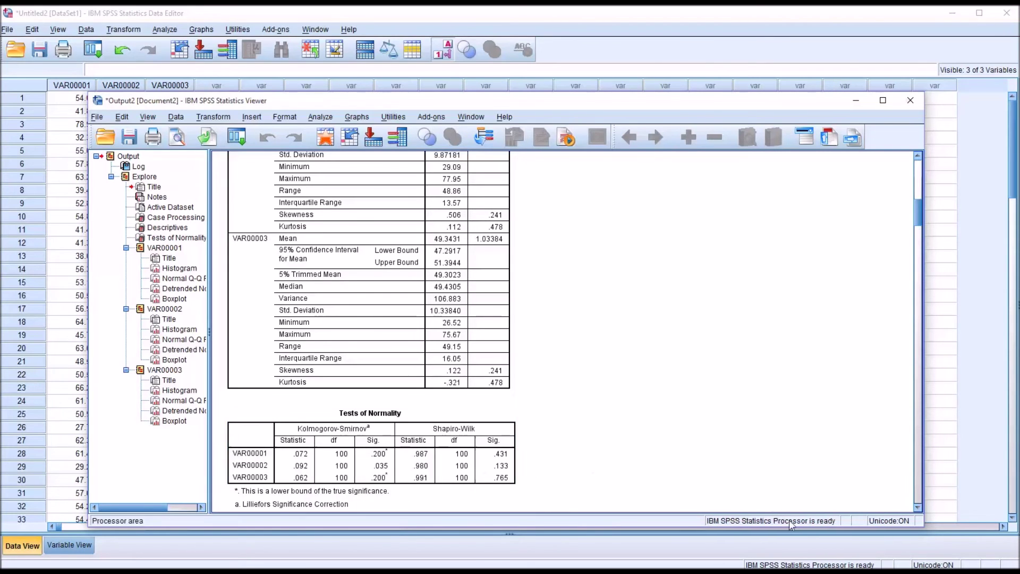
{"action": "left_click", "coordinate": [647, 433]}
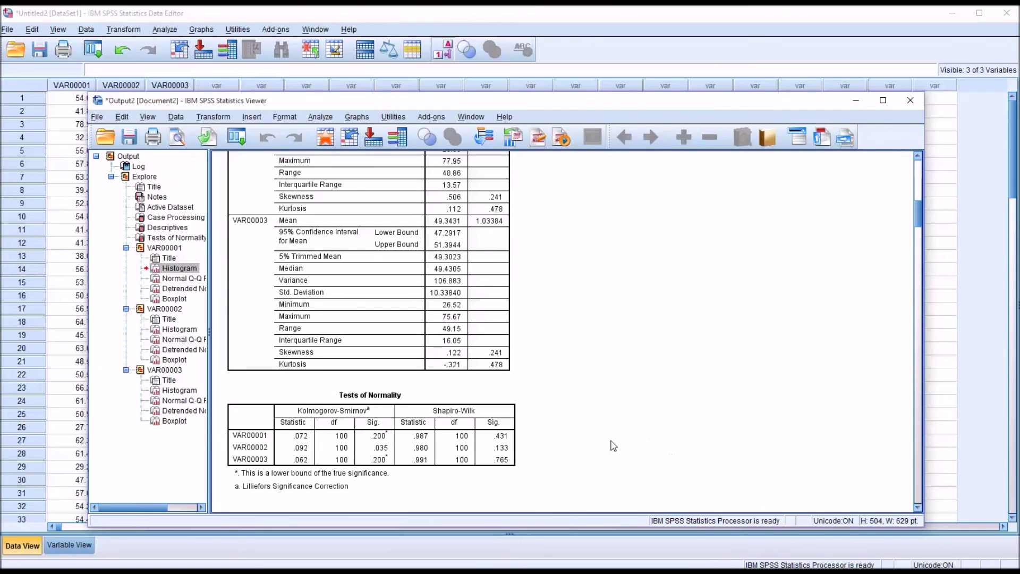
Fit a normal curve to the VAR00001 histogram (mean 49.61, std. dev. 9.341, N = 100)
{"action": "left_click", "coordinate": [917, 508]}
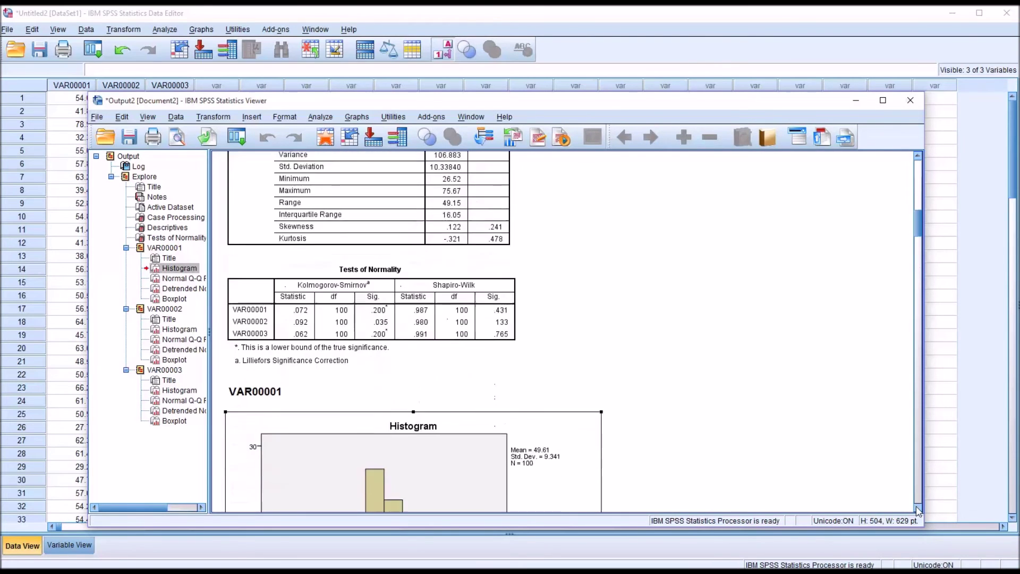
{"action": "left_click", "coordinate": [916, 507]}
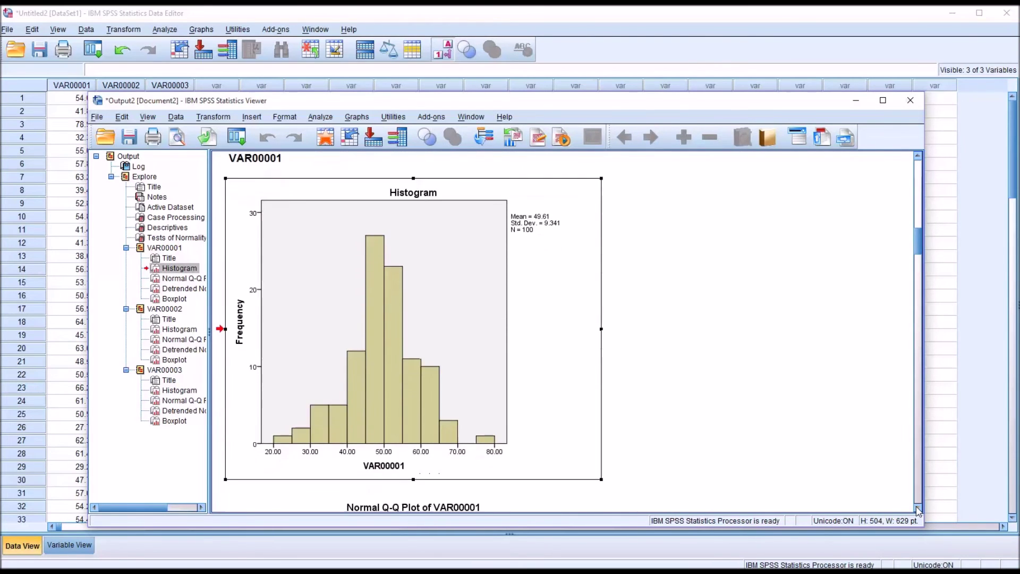
{"action": "double_click", "coordinate": [429, 351]}
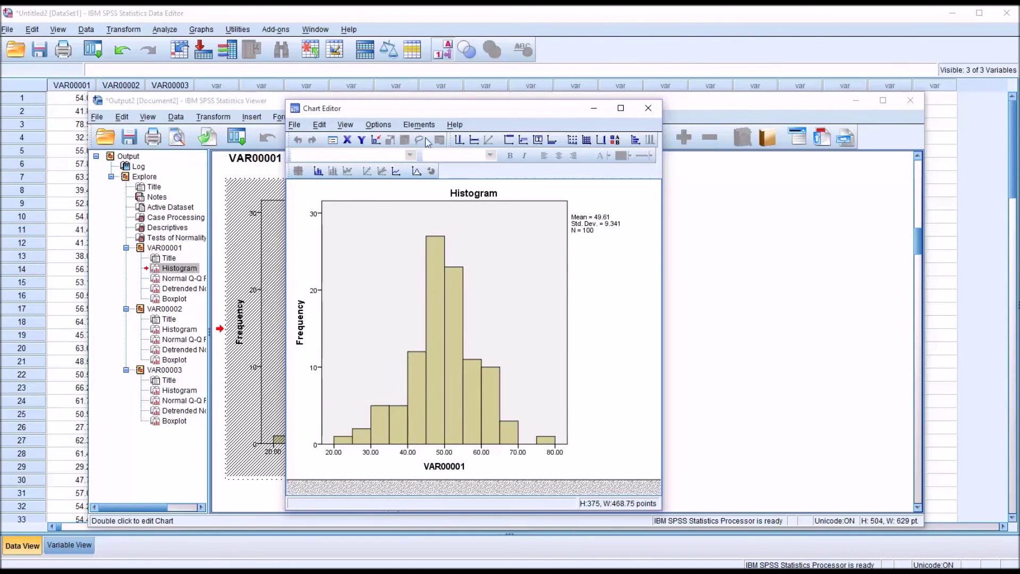
{"action": "left_click", "coordinate": [378, 125]}
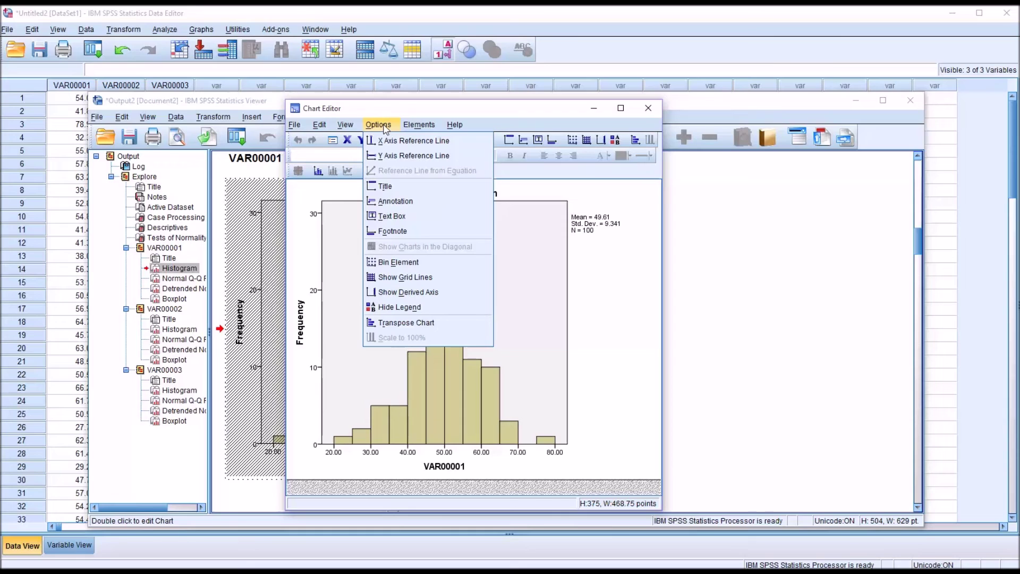
{"action": "mouse_move", "coordinate": [409, 126]}
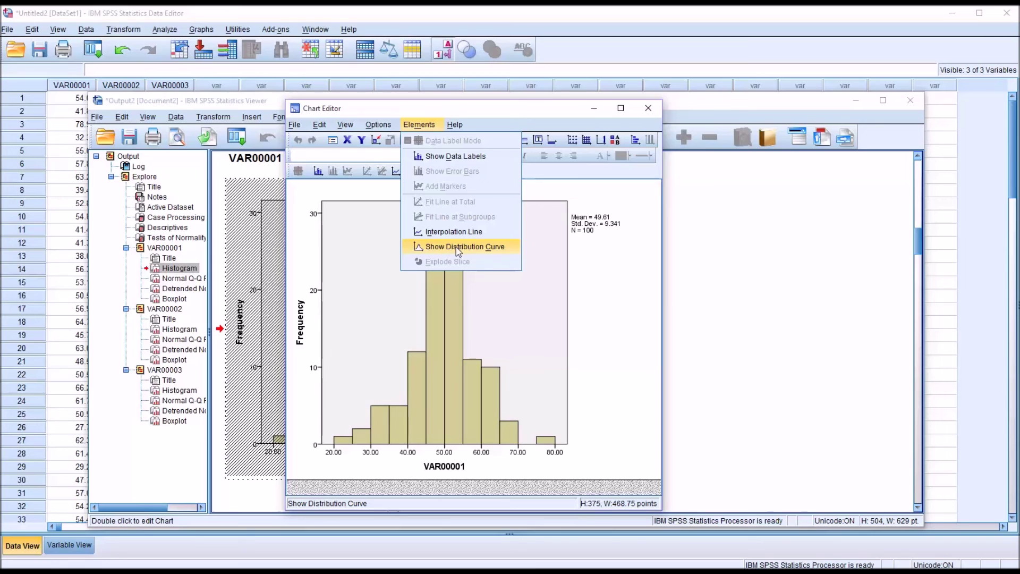
{"action": "left_click", "coordinate": [476, 112]}
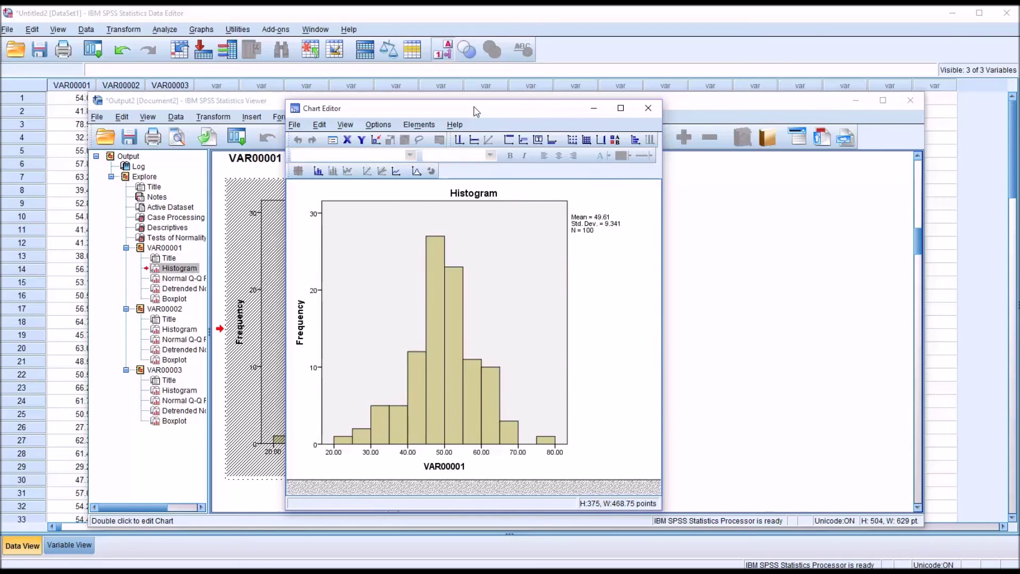
{"action": "left_click", "coordinate": [417, 172]}
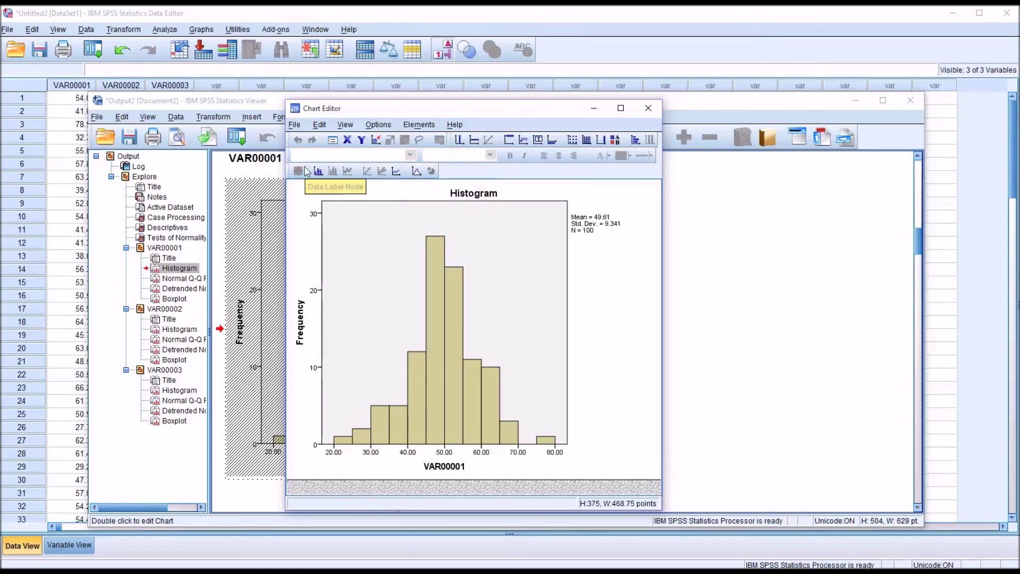
{"action": "left_click", "coordinate": [416, 172]}
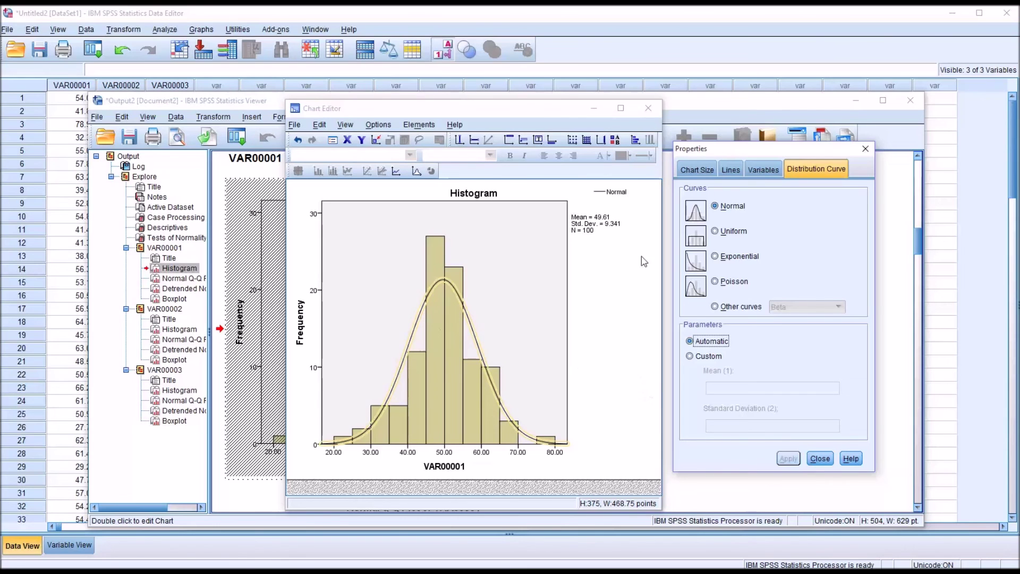
{"action": "left_click", "coordinate": [648, 108]}
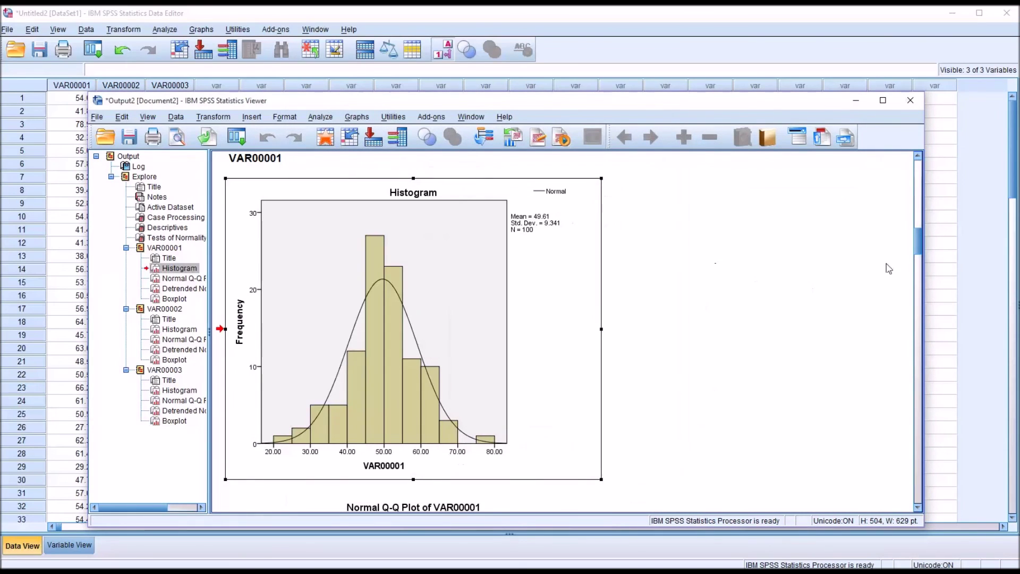
{"action": "left_click_drag", "start_coordinate": [917, 242], "coordinate": [906, 344]}
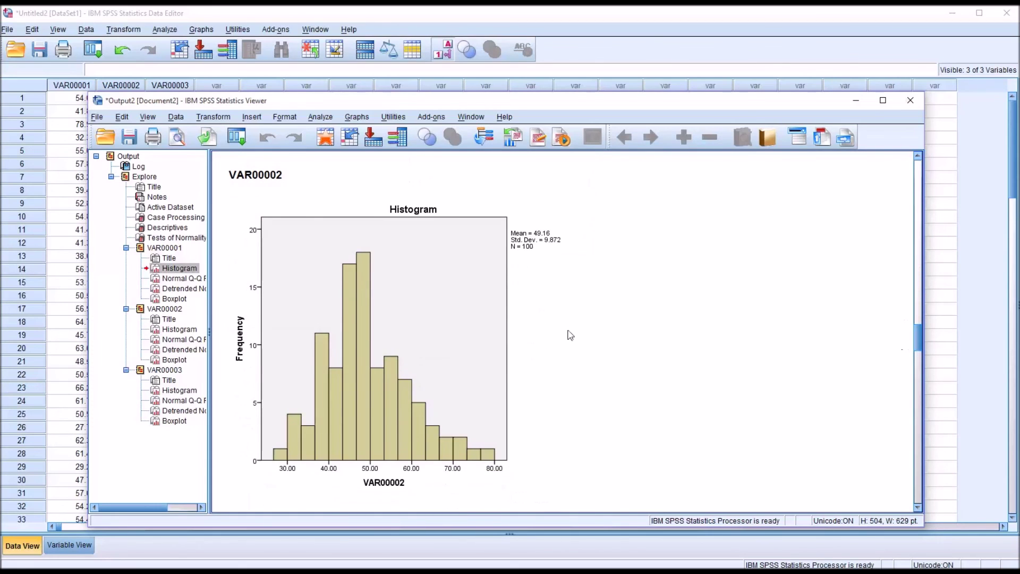
Overlay a normal distribution curve on the VAR00002 histogram (mean 49.16, std. dev. 9.872)
{"action": "left_click", "coordinate": [419, 330]}
{"action": "double_click", "coordinate": [420, 331]}
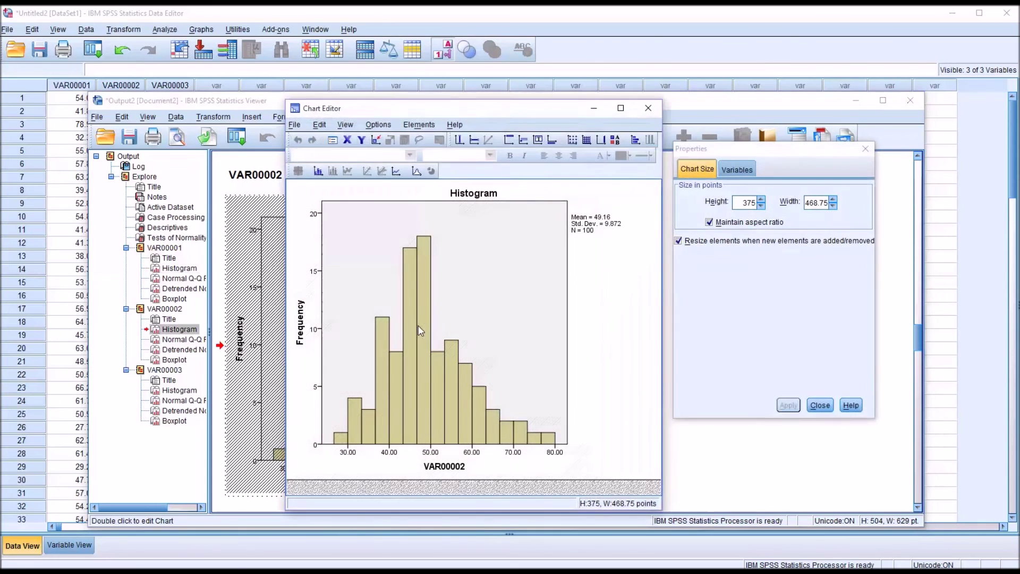
{"action": "left_click", "coordinate": [419, 125]}
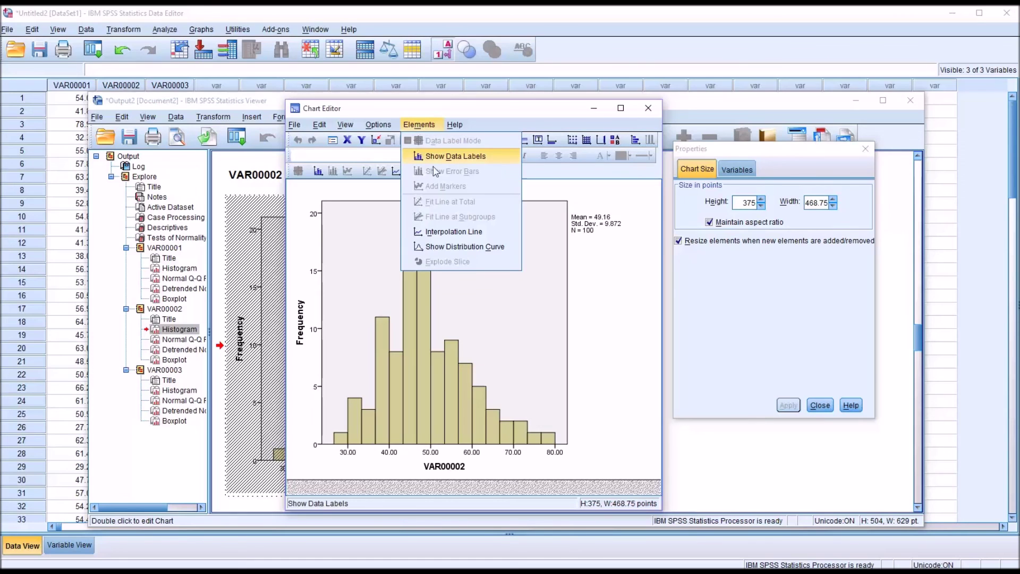
{"action": "left_click", "coordinate": [435, 248]}
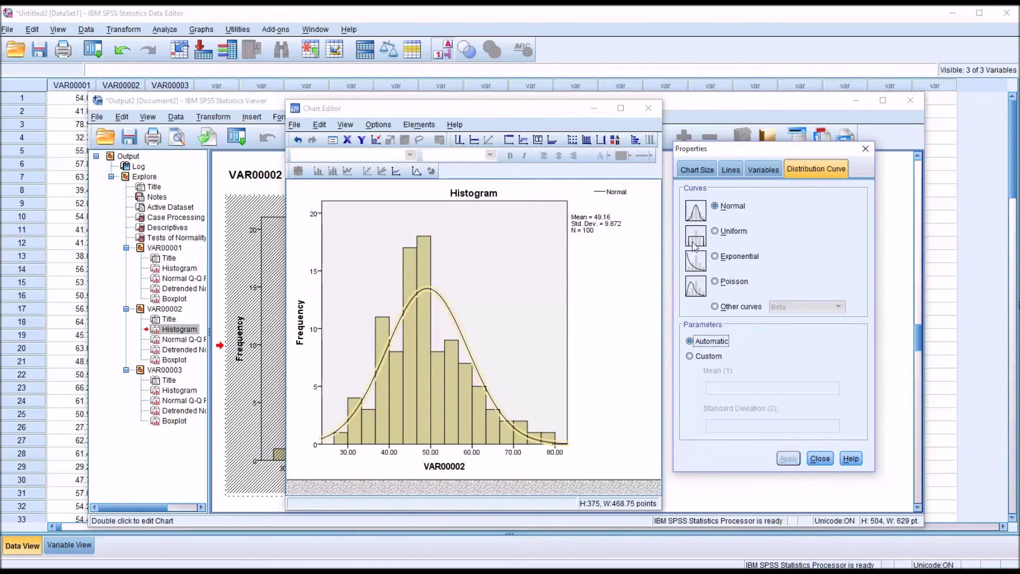